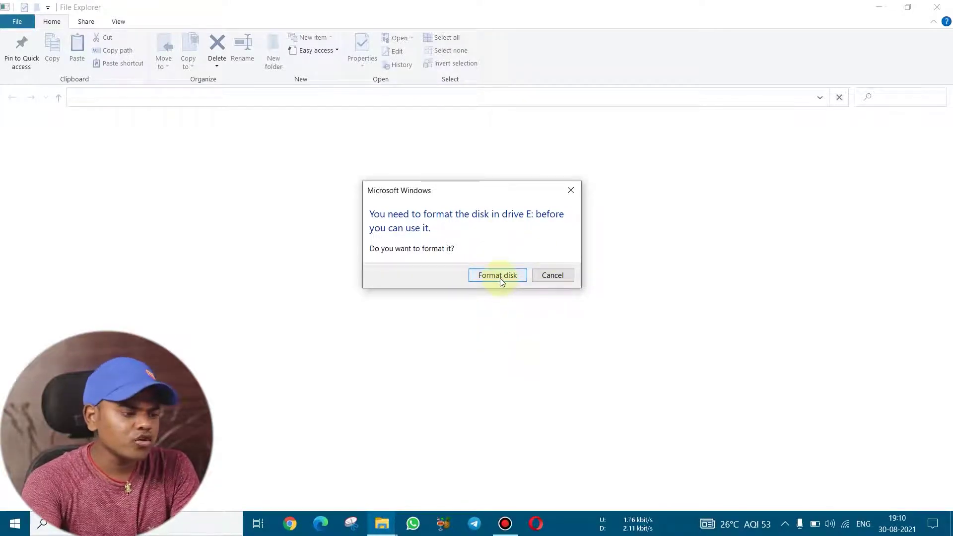
Decline the prompts to format drives E: and F: and dismiss the location errors for both
left_click(573, 192)
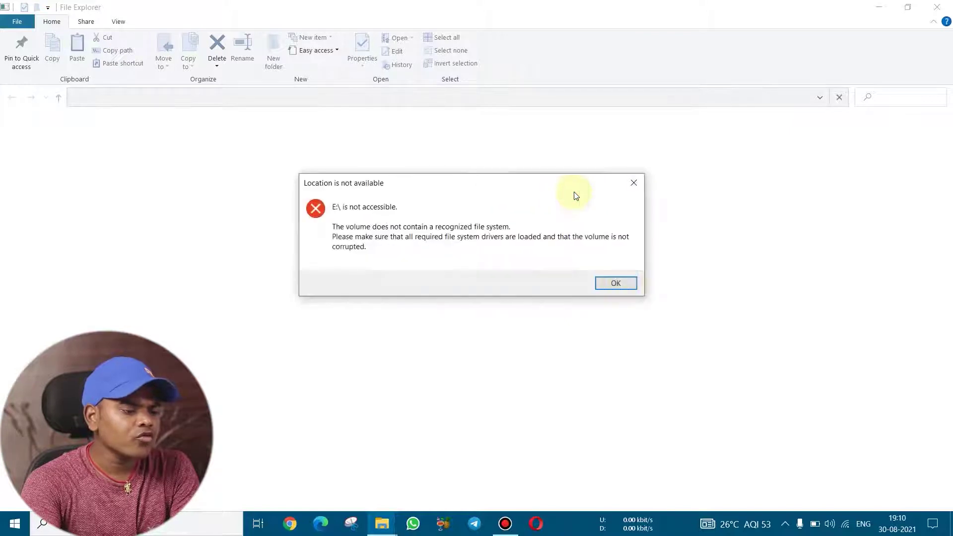
left_click(616, 283)
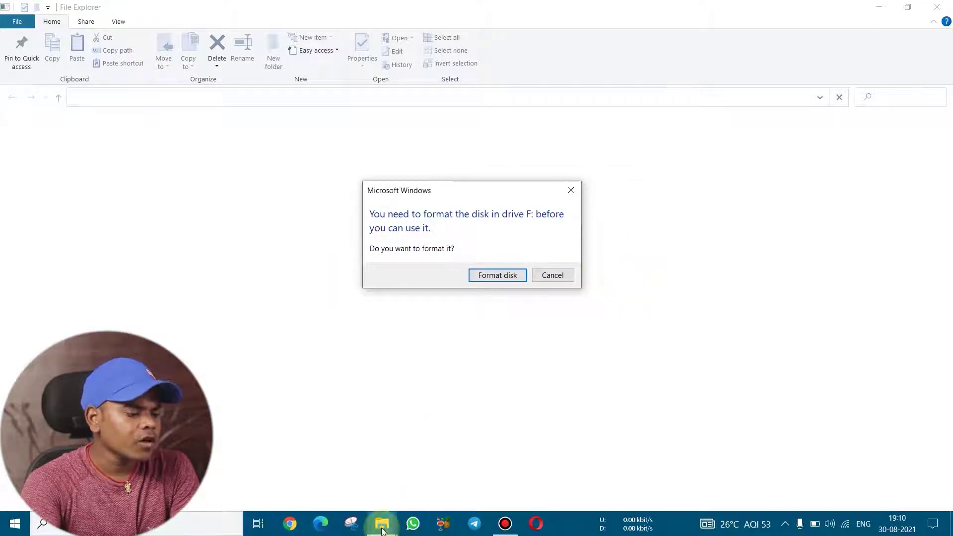
mouse_move(382, 520)
left_click(485, 464)
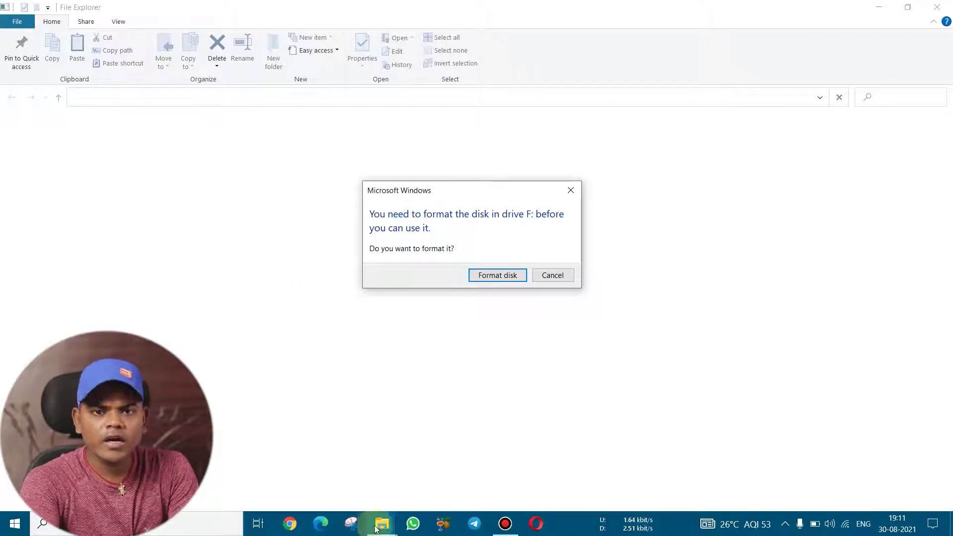
mouse_move(380, 524)
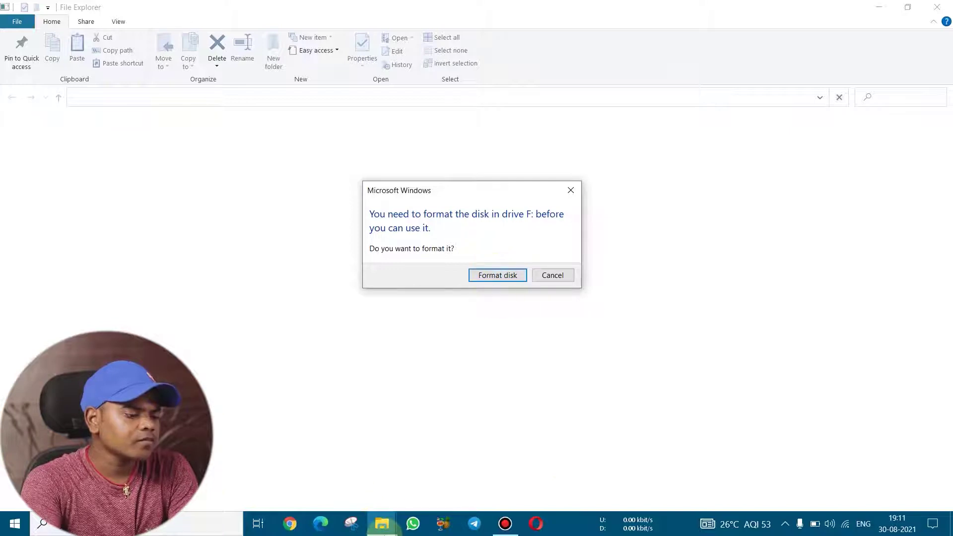
left_click(379, 522)
left_click(394, 484)
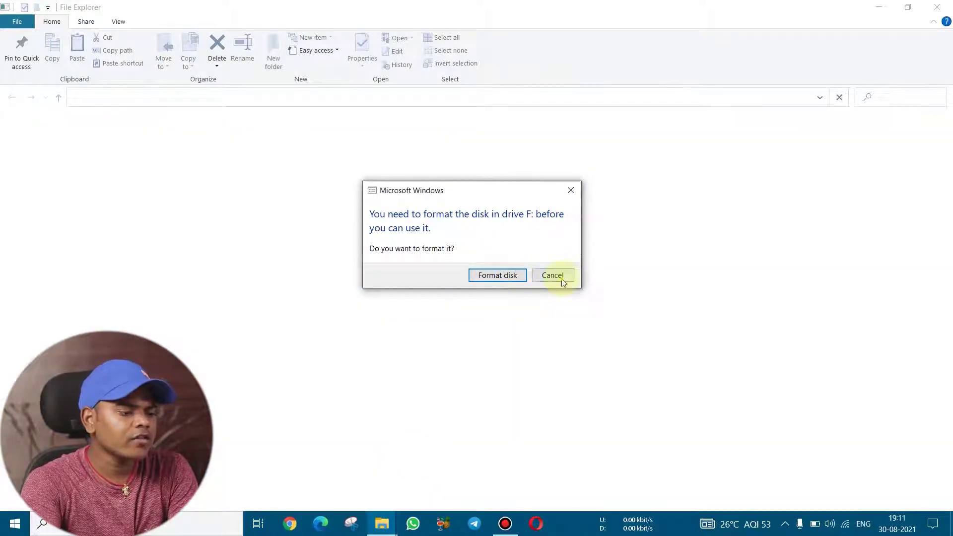
left_click(561, 278)
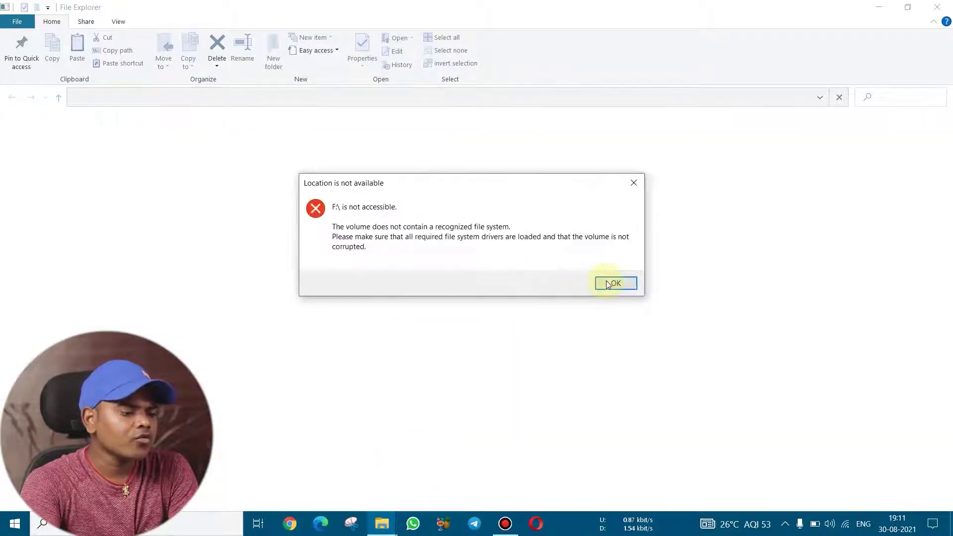
left_click(606, 281)
left_click(551, 276)
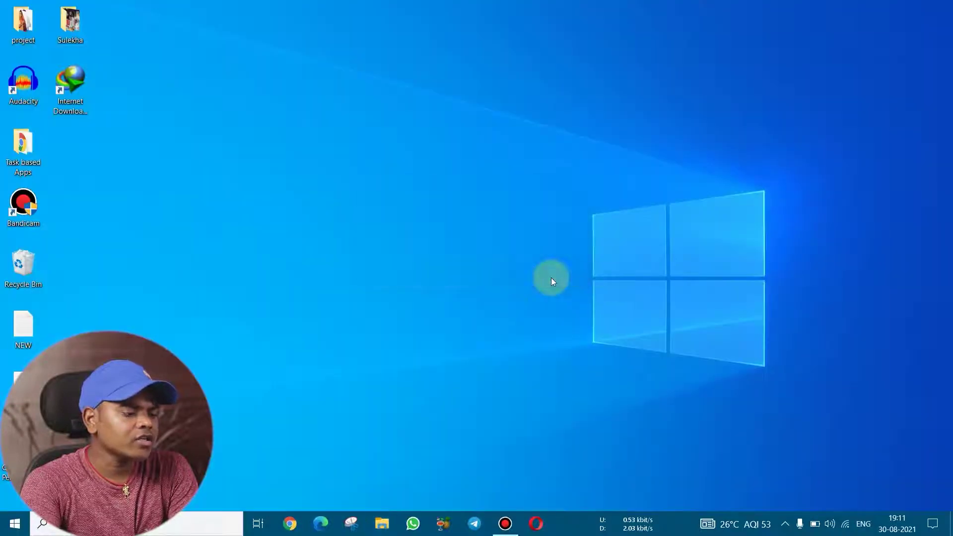
Open This PC in File Explorer and inspect the properties of USB Drive (E:)
left_click(381, 524)
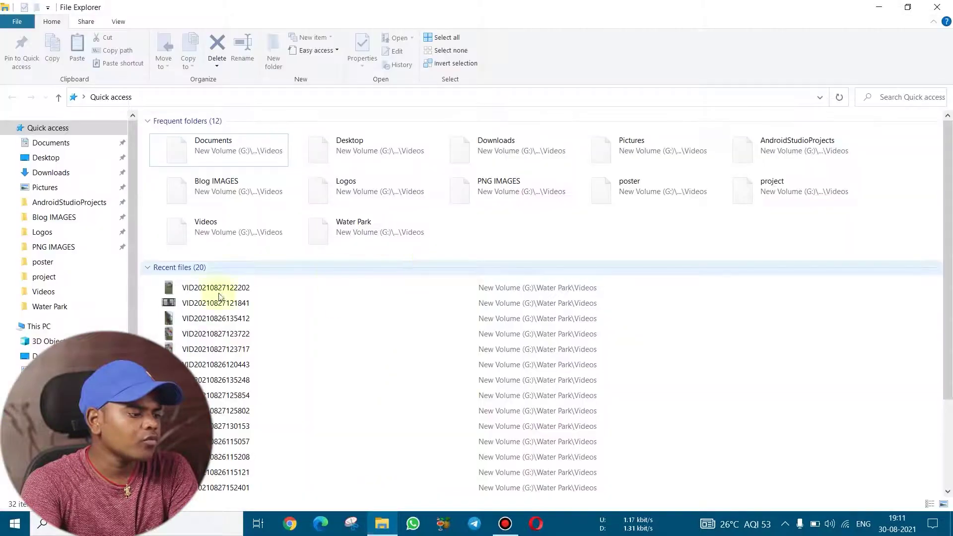
left_click(41, 326)
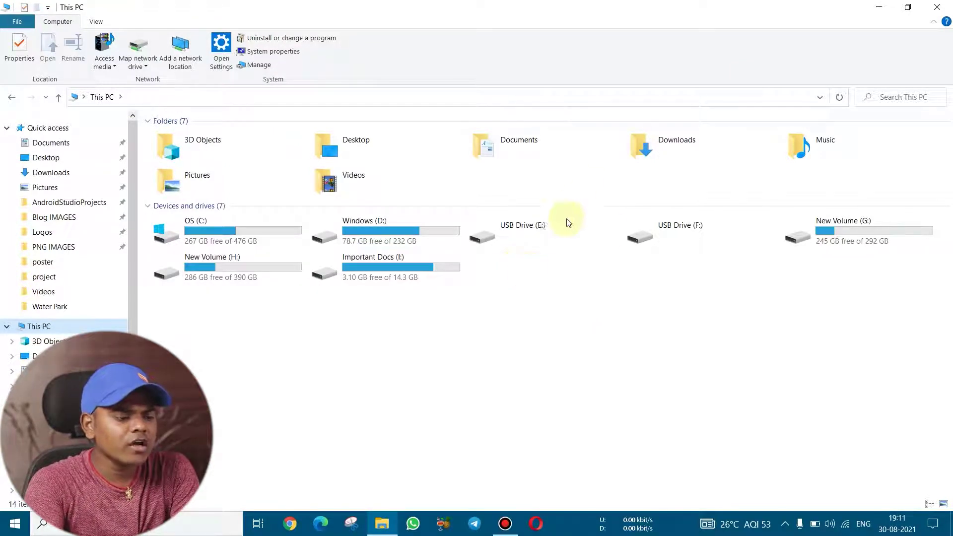
right_click(573, 242)
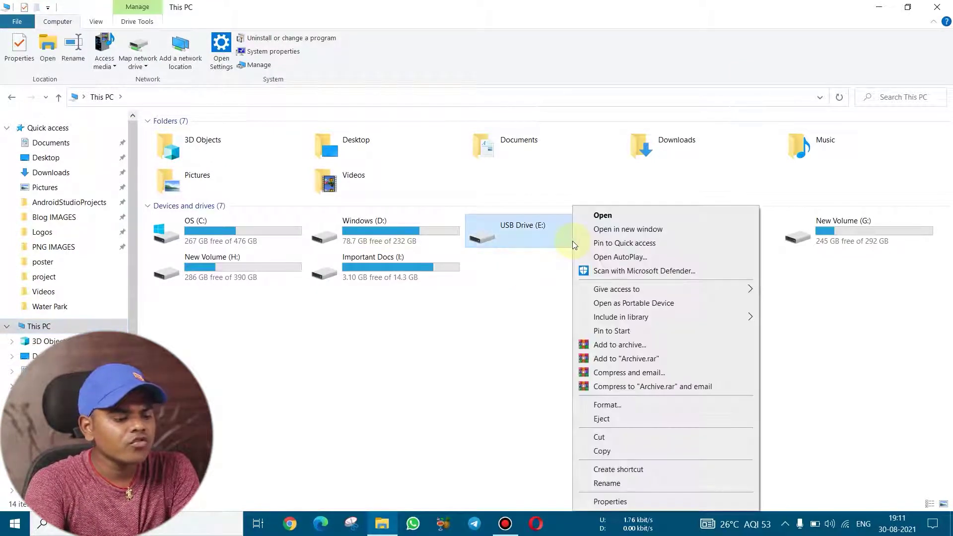
left_click(623, 502)
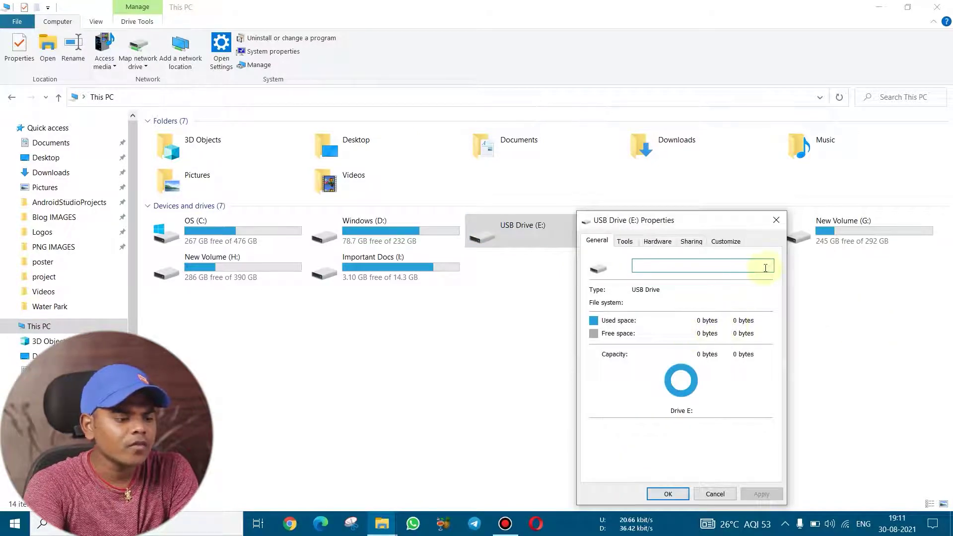
left_click(775, 219)
Inspect the used space, free space and capacity in the properties of USB Drive (F:)
right_click(677, 231)
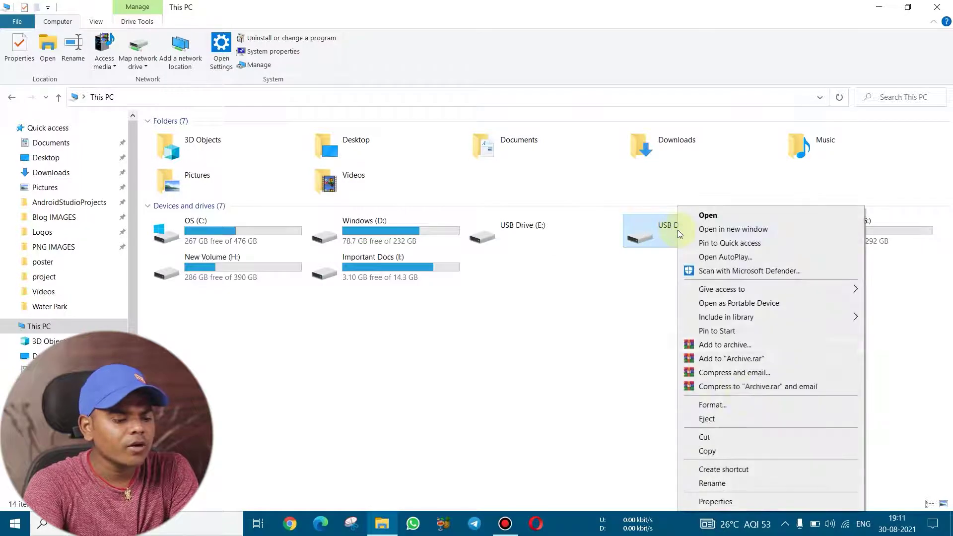
left_click(743, 502)
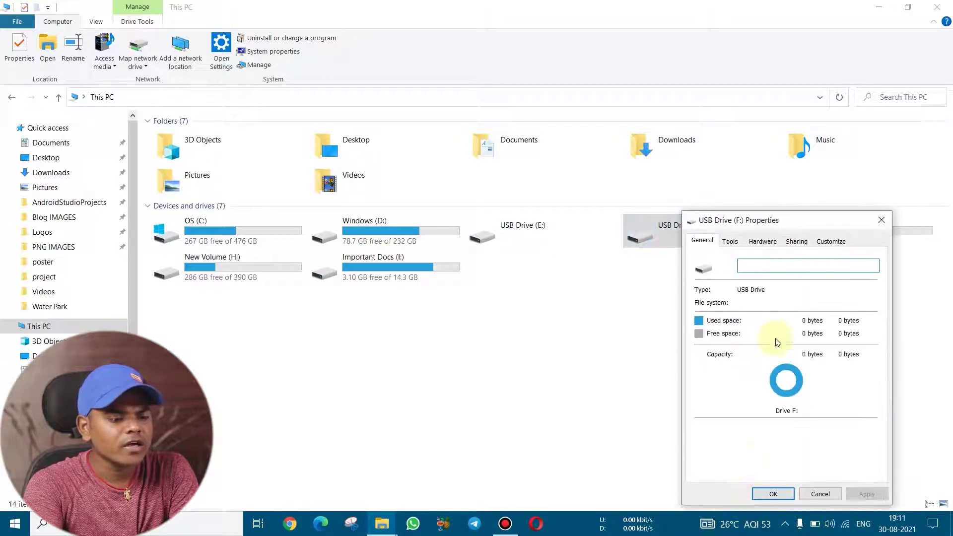
left_click(881, 219)
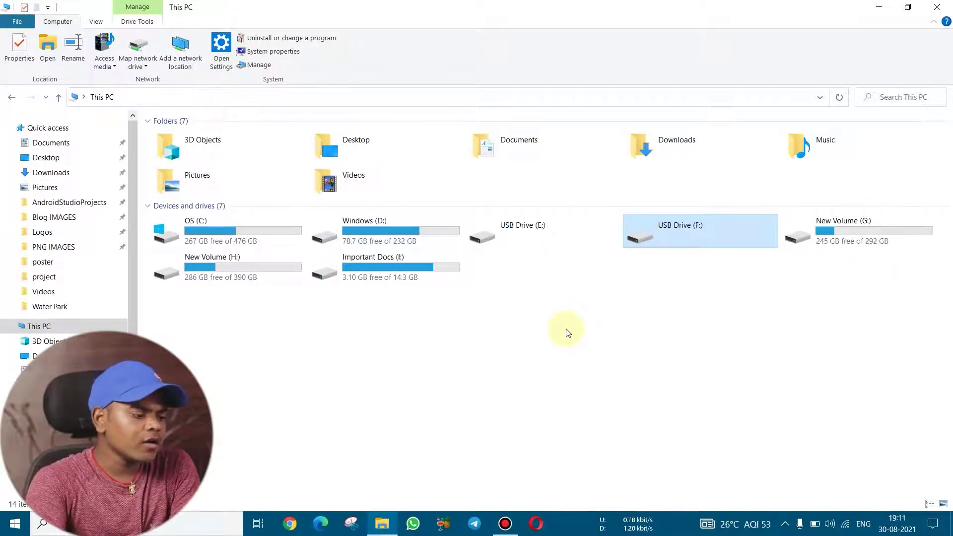
Run chkdsk e: /f in a Command Prompt opened as administrator, and close the prompt window
left_click(229, 523)
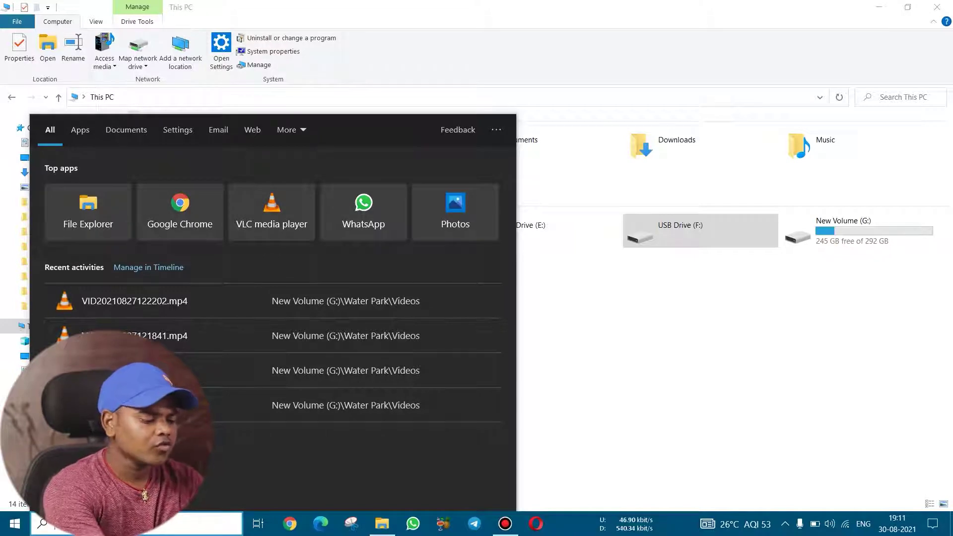
type("cmd")
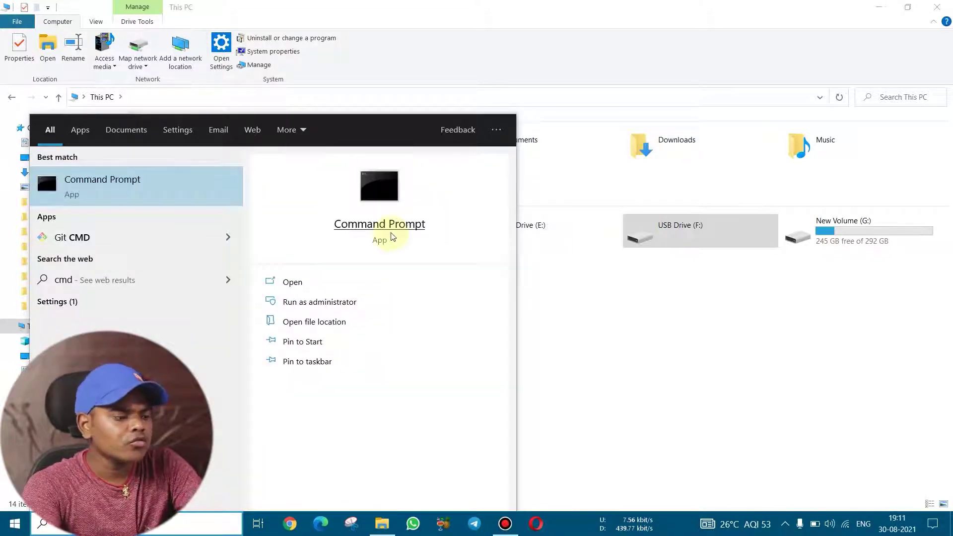
left_click(320, 300)
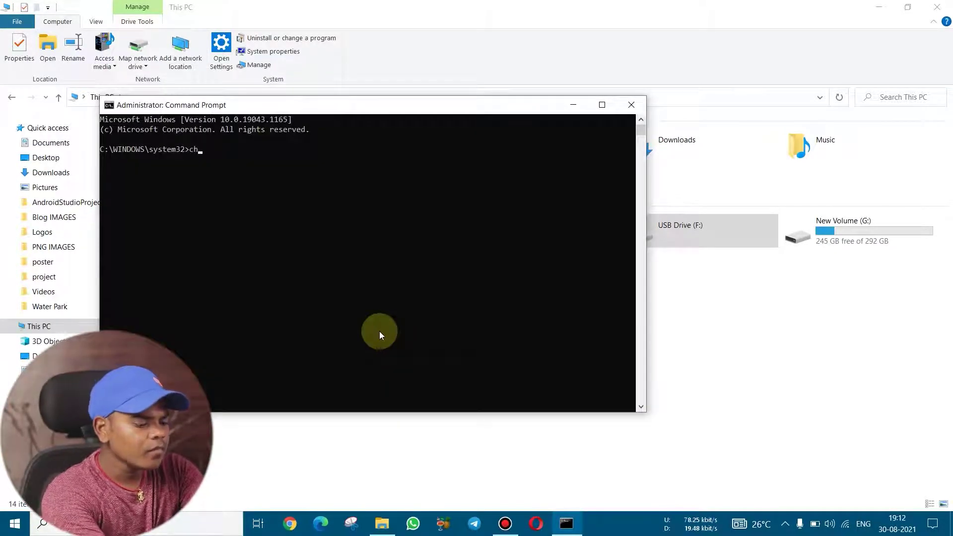
type("chkdsk e")
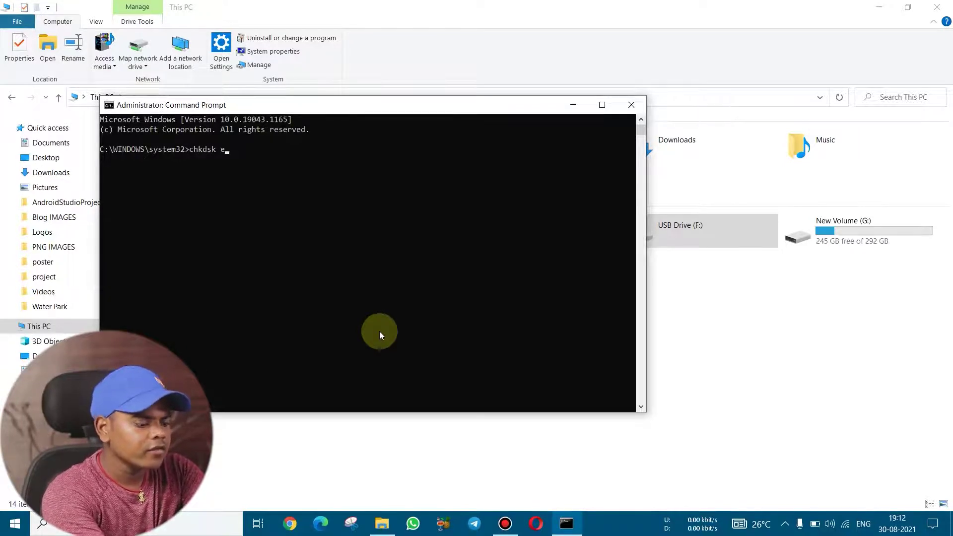
type(": /f")
key("Return")
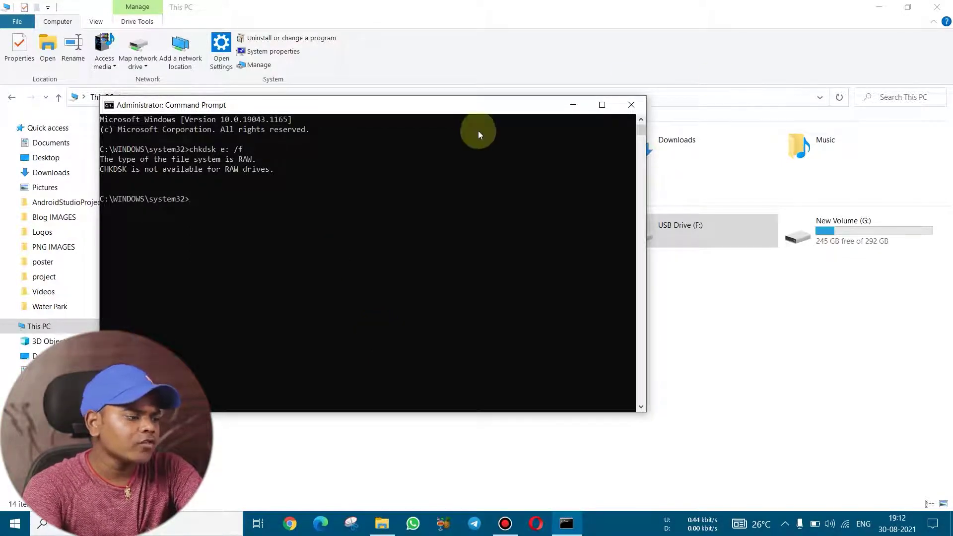
left_click(631, 104)
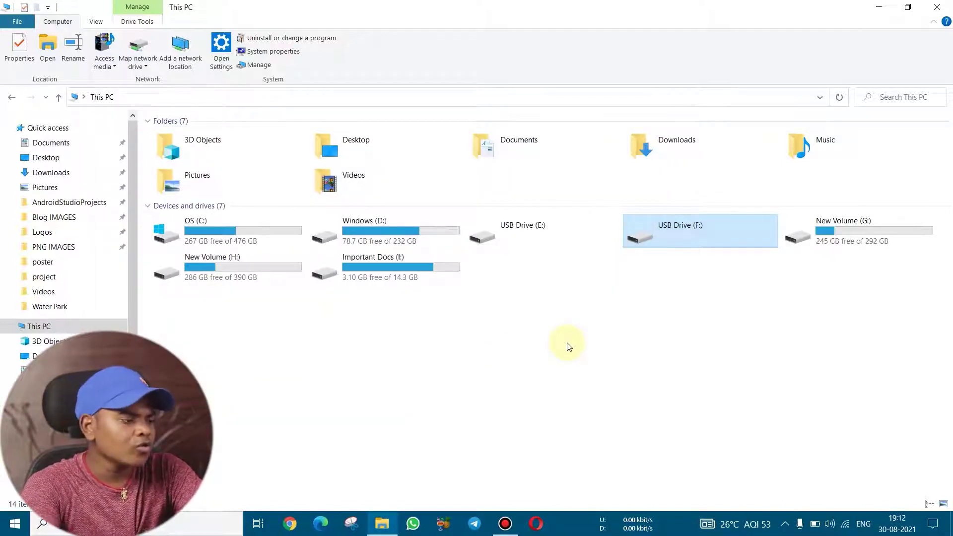
Launch DiskGenius from its folder under Downloads, Compressed, DGEng5421239_x64, and maximize its window
left_click(52, 177)
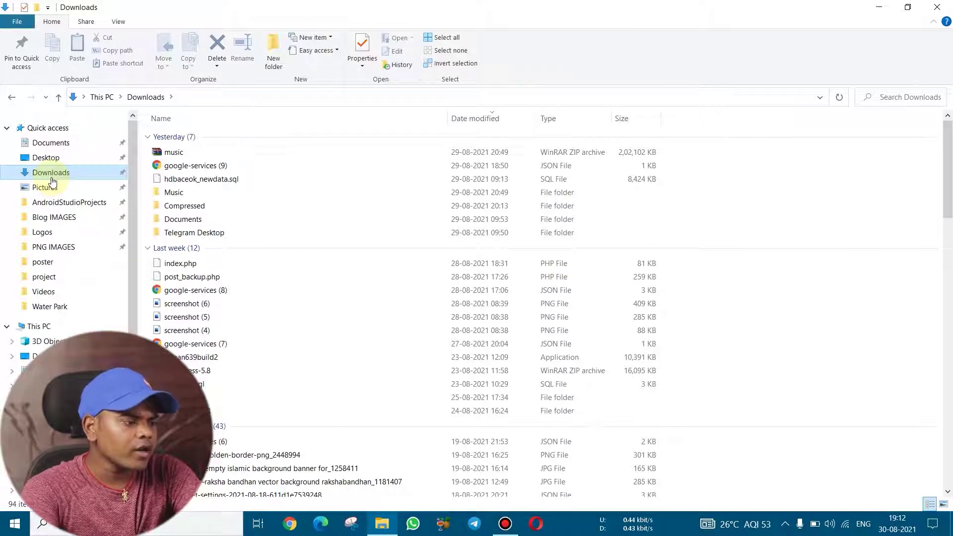
double_click(201, 209)
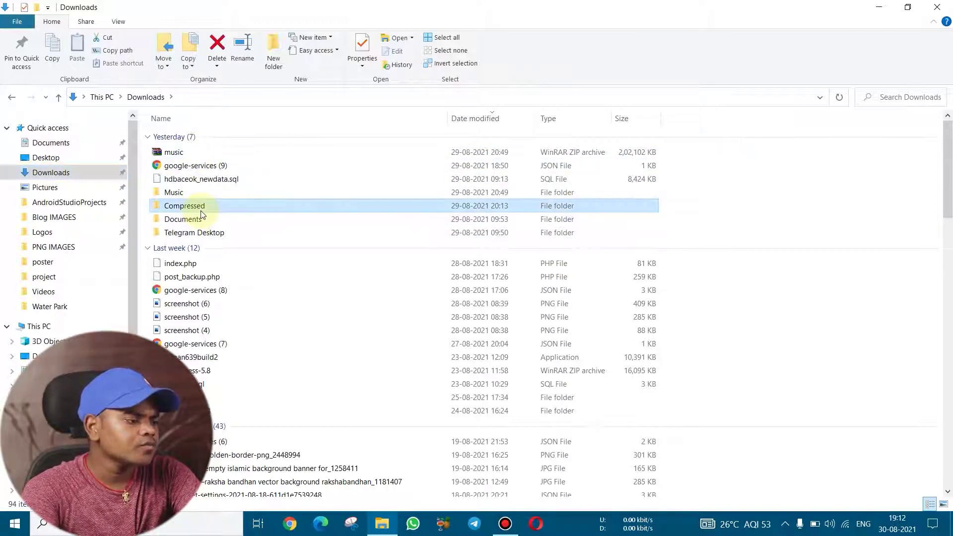
double_click(187, 244)
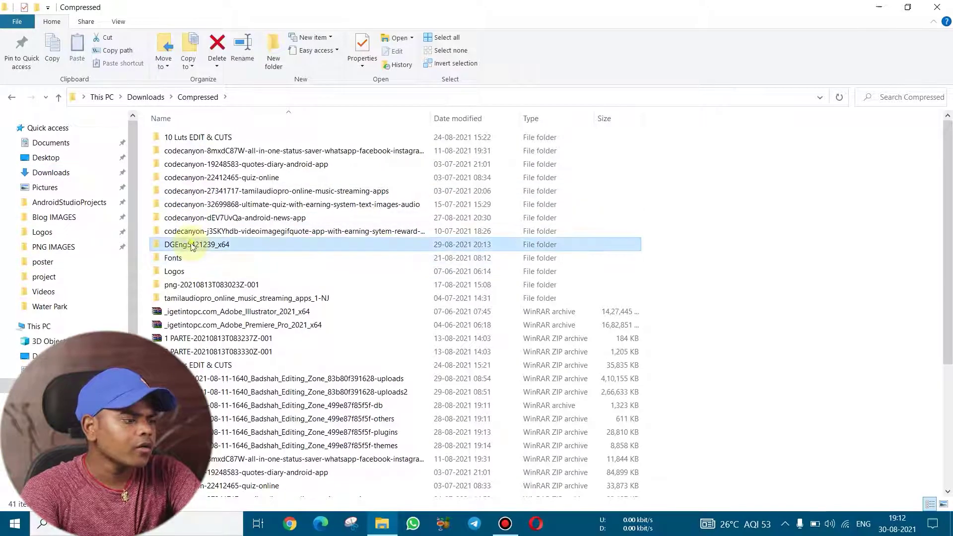
double_click(199, 139)
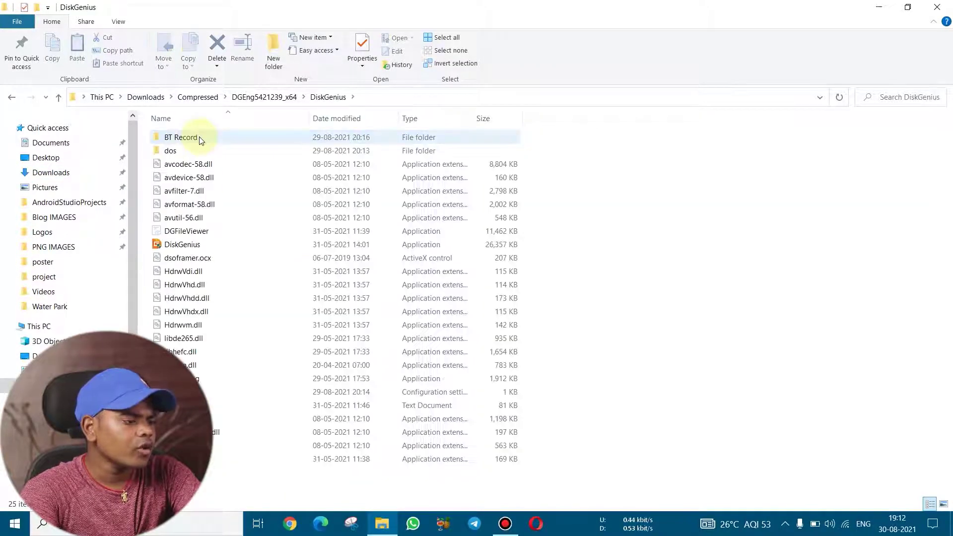
left_click(208, 245)
double_click(208, 245)
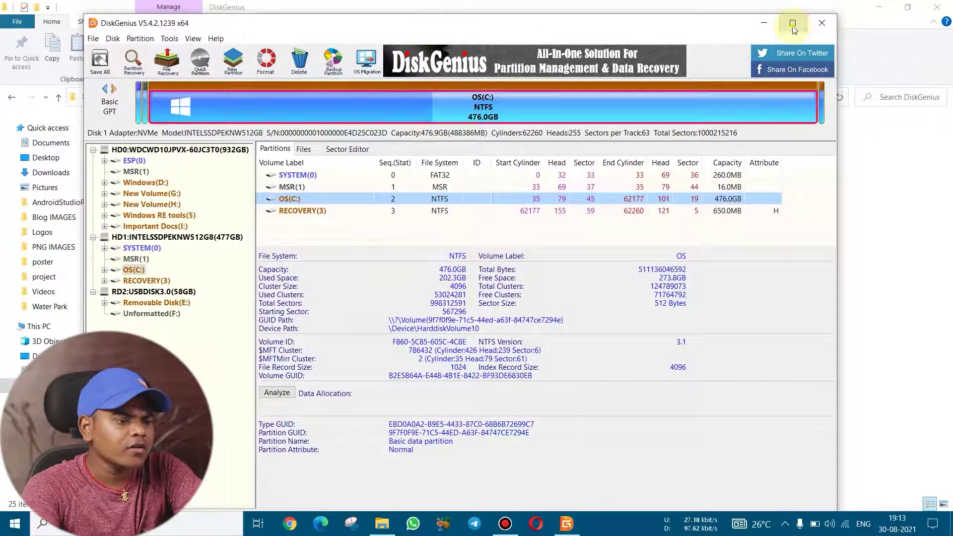
left_click(792, 24)
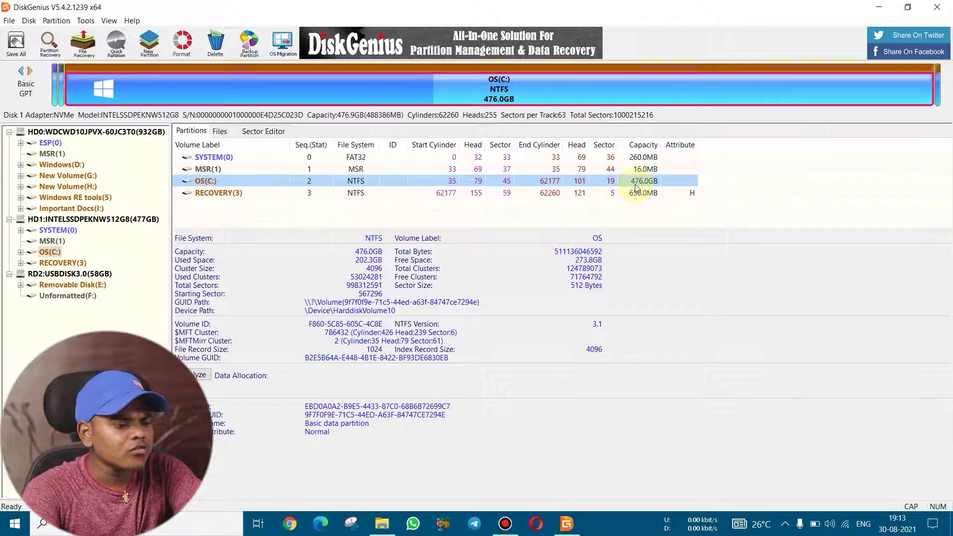
Select Removable Disk (E:) on the USB disk and list the files and folders it contains
left_click(218, 193)
left_click(59, 286)
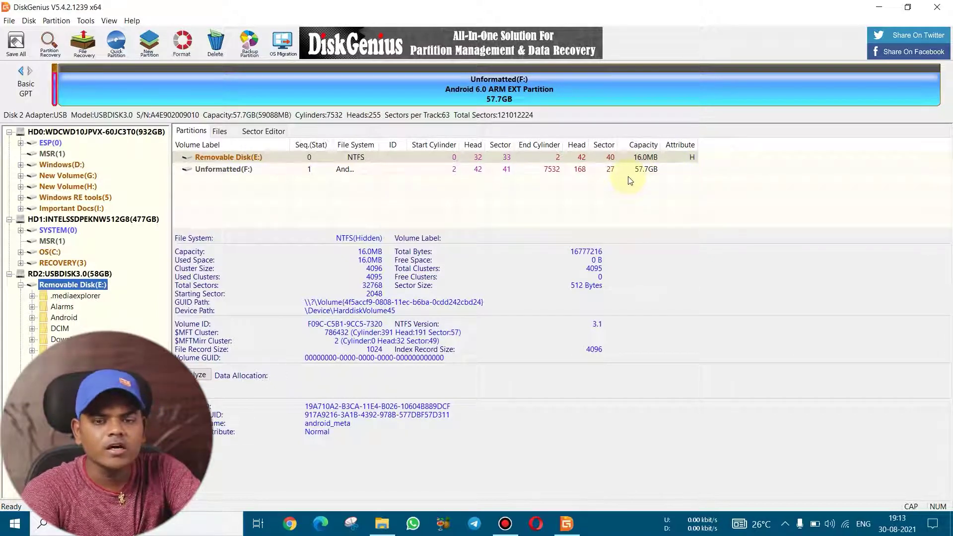
double_click(241, 158)
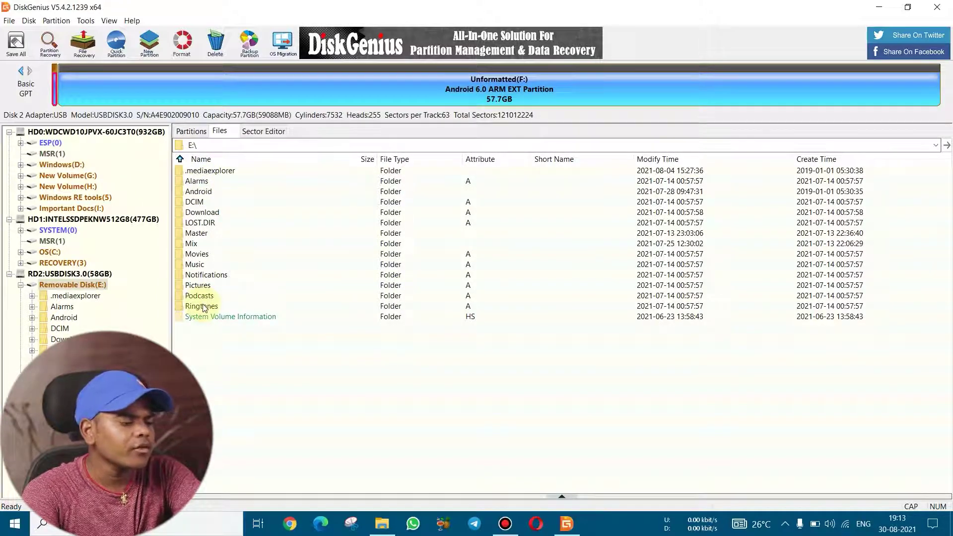
Check the USB drives under This PC in File Explorer, and return to DiskGenius
left_click(381, 523)
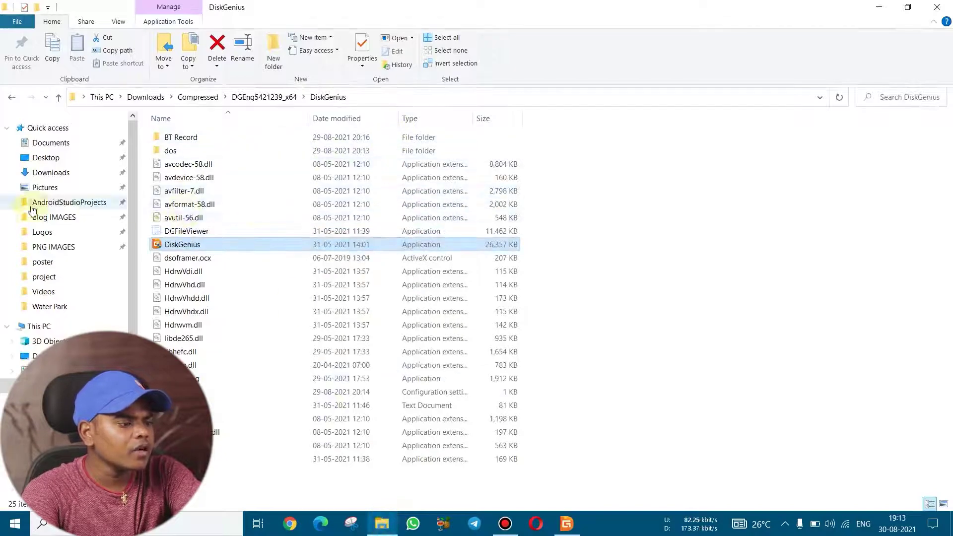
left_click(45, 326)
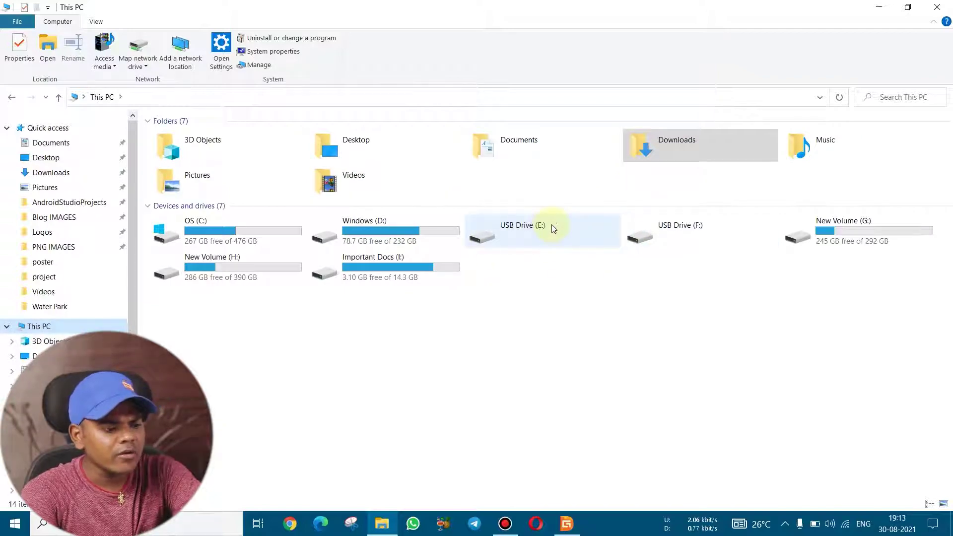
left_click(566, 523)
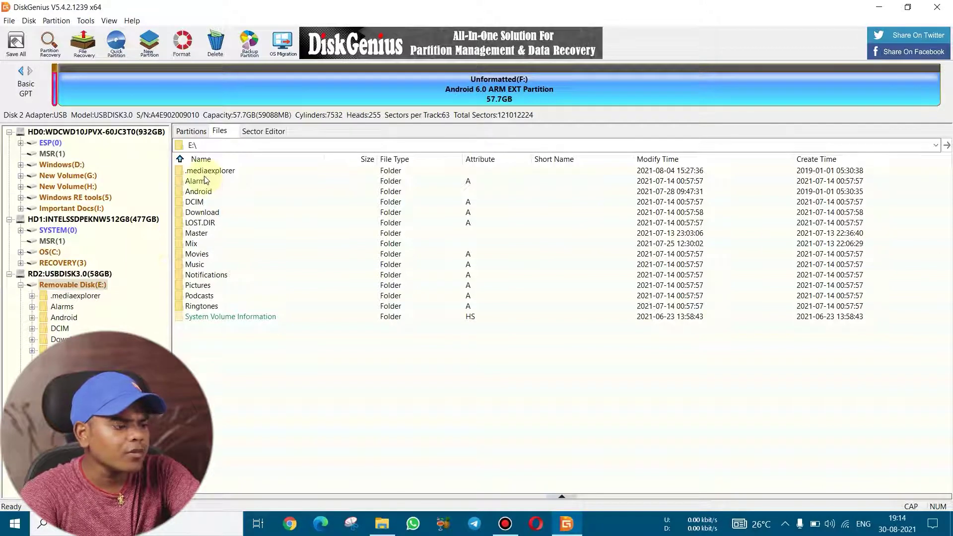
Examine the video files in the Master and Mix folders of Removable Disk (E:), and return to the disk's root
double_click(199, 233)
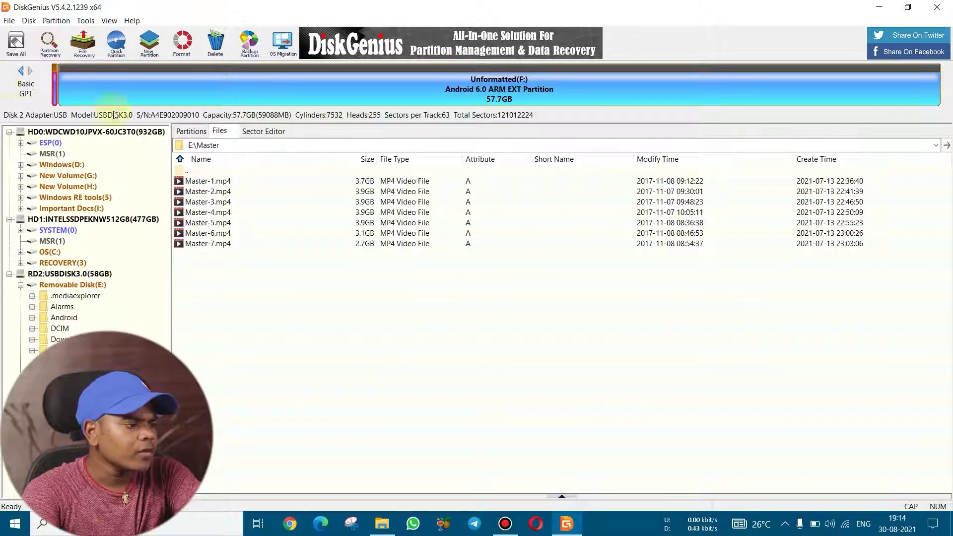
left_click(20, 71)
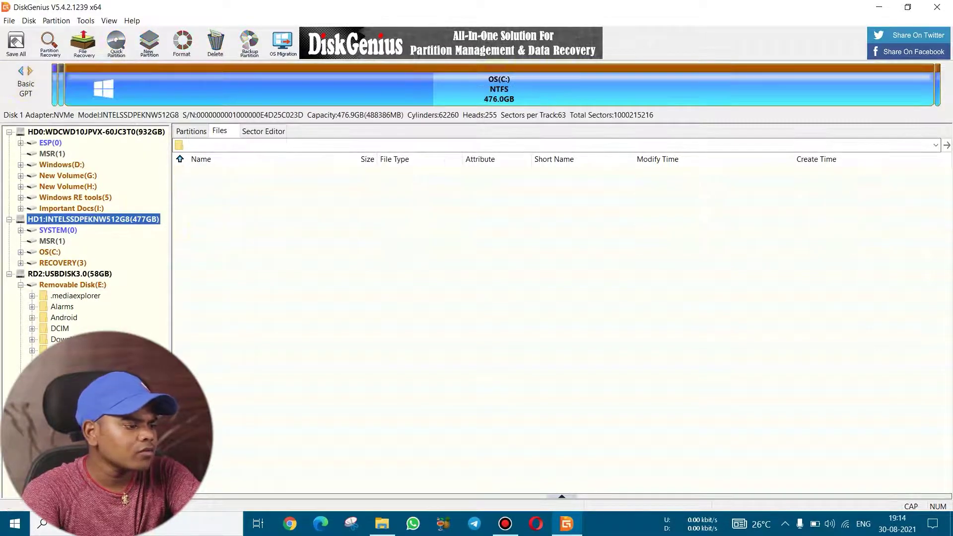
key("alt+Left")
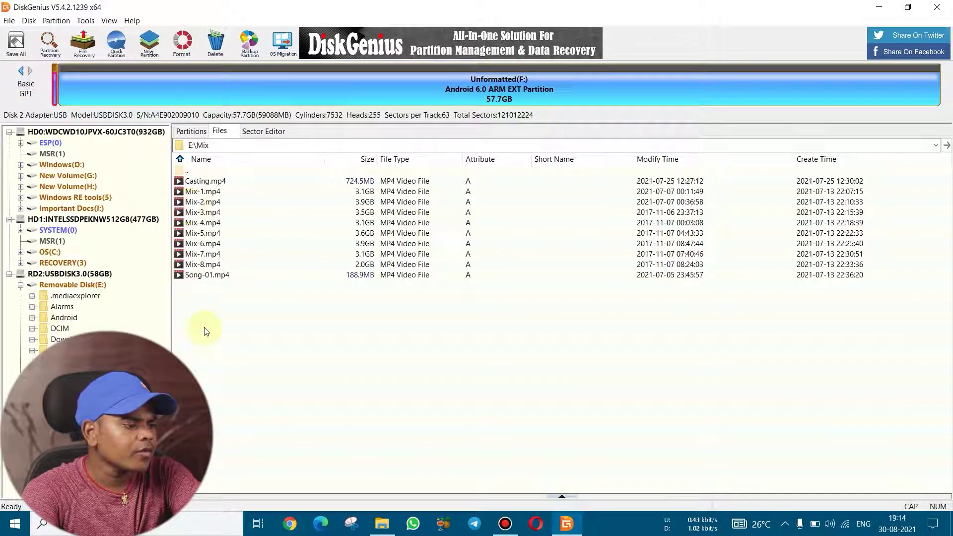
left_click(63, 286)
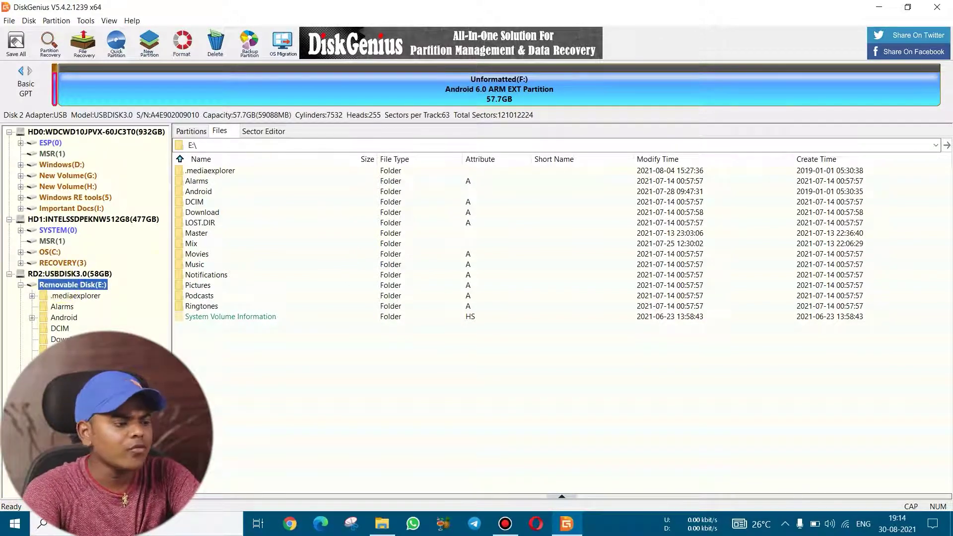
Review the copy options for the Master folder and for the folders from Alarms to System Volume Information on Removable Disk (E:)
left_click(195, 233)
right_click(194, 233)
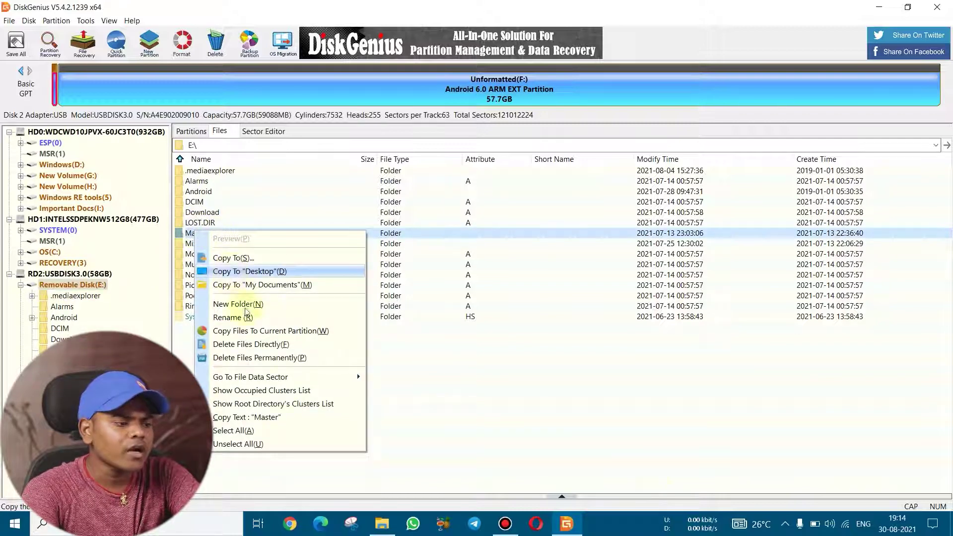
left_click(502, 404)
left_click_drag(469, 400, 440, 178)
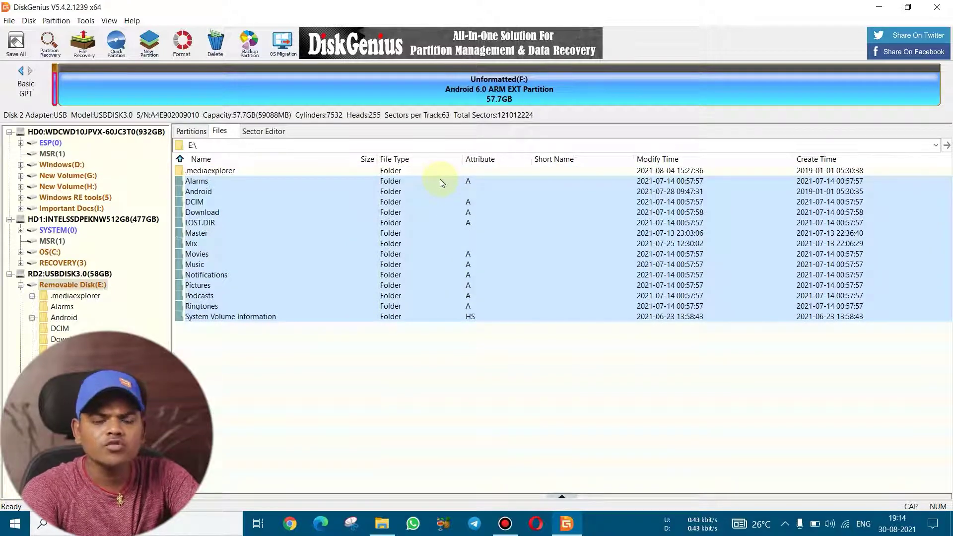
right_click(348, 210)
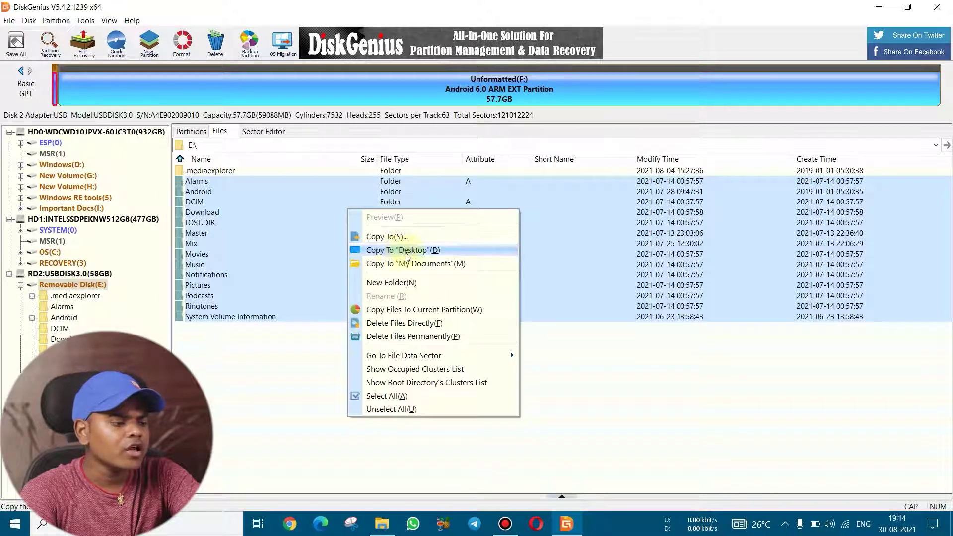
left_click(617, 367)
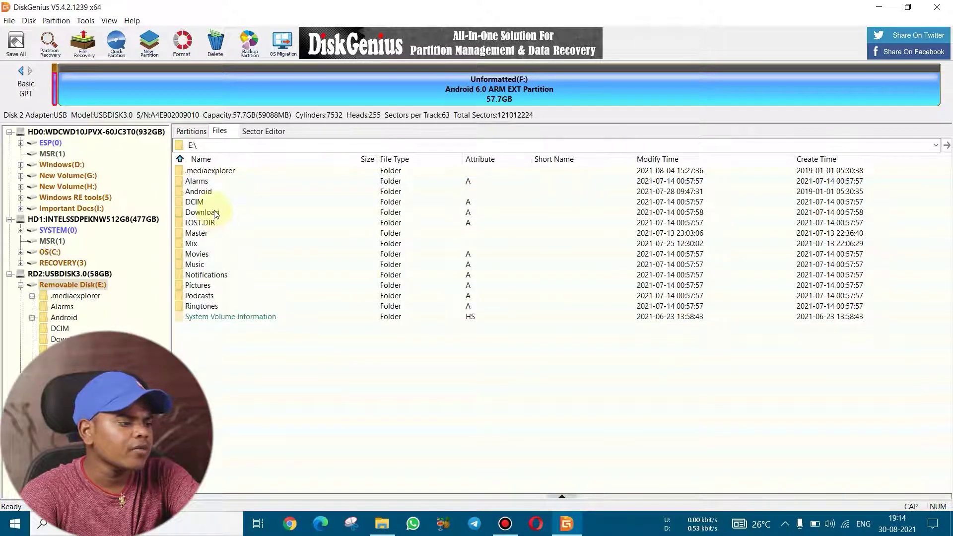
Open the Master folder on the USB disk, view the Desktop folder in File Explorer, and return to DiskGenius
double_click(197, 232)
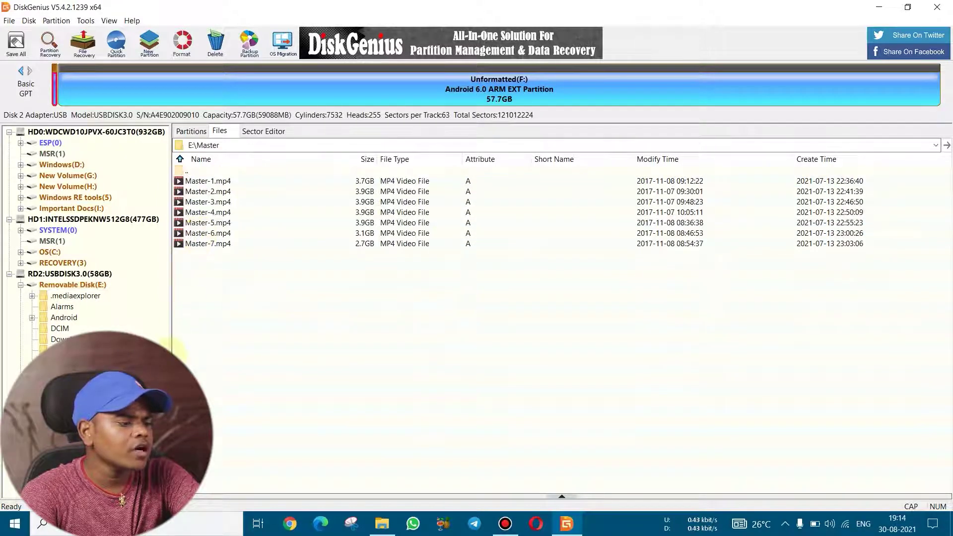
left_click(382, 523)
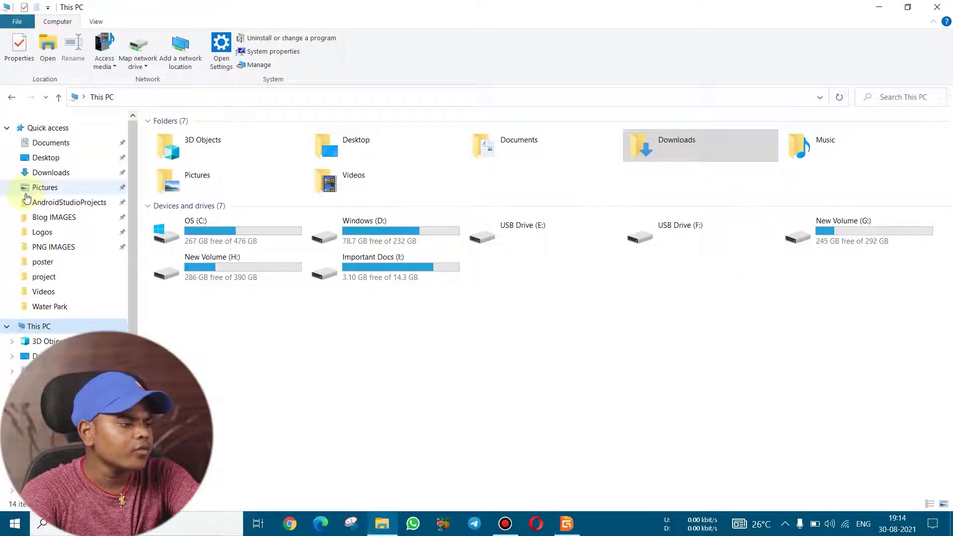
left_click(52, 172)
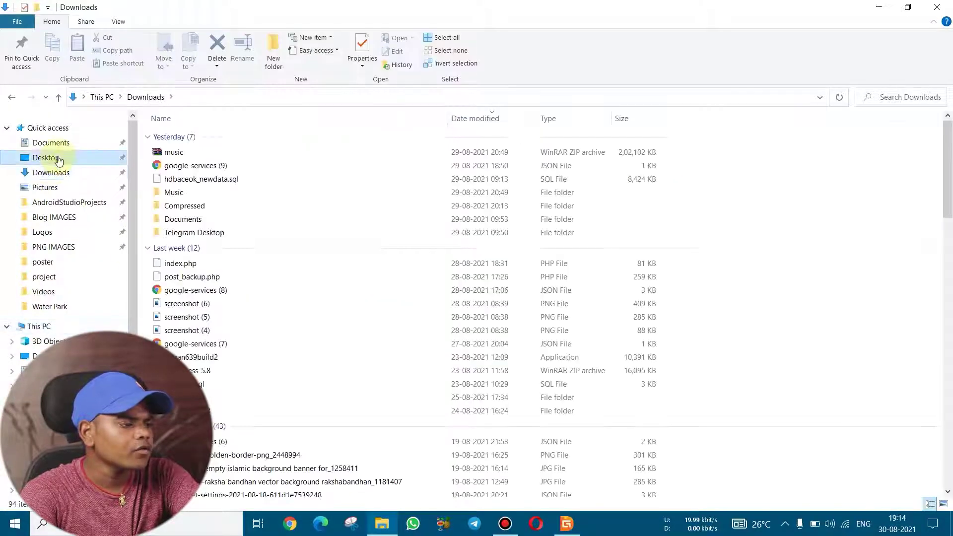
left_click(50, 157)
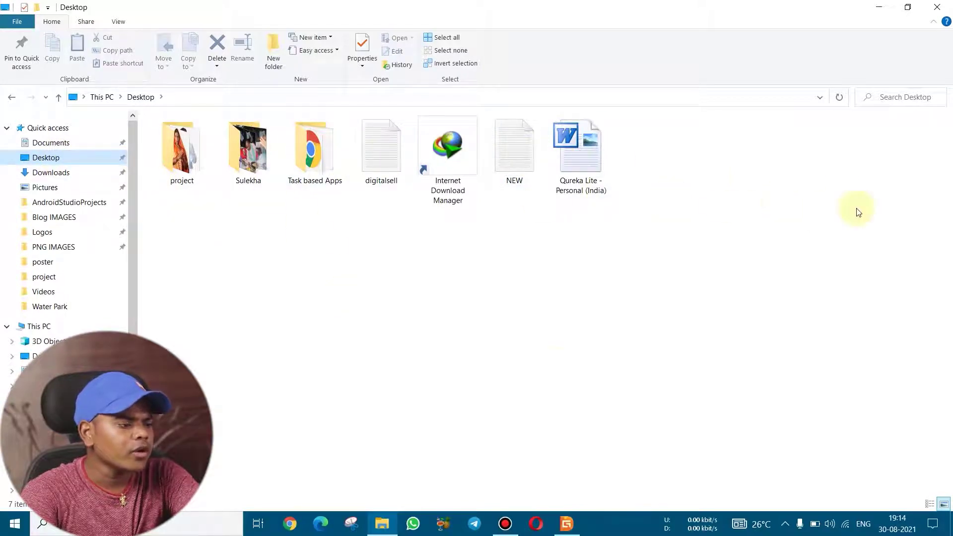
left_click(565, 522)
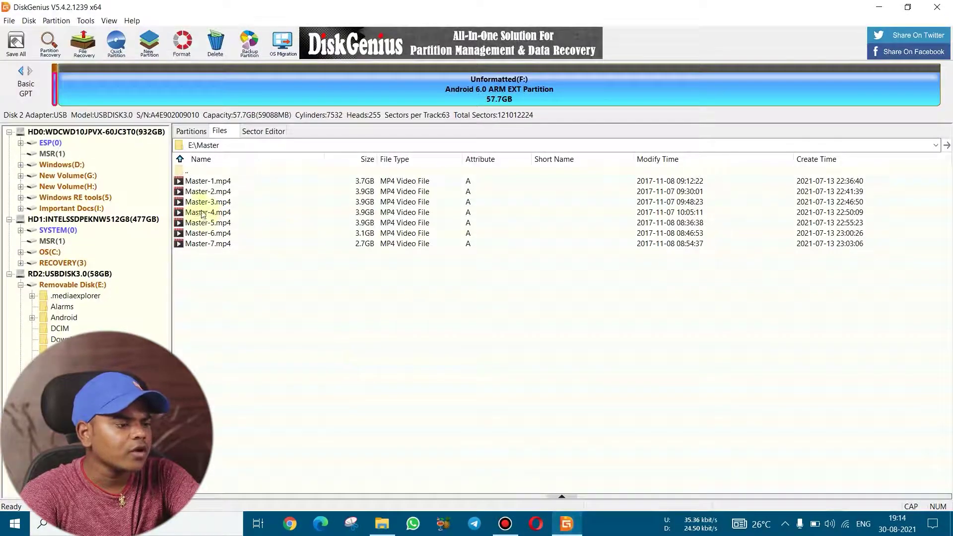
Copy Master-1.mp4 from the Master folder to the Desktop and close the finished copy dialog
left_click(213, 182)
right_click(211, 182)
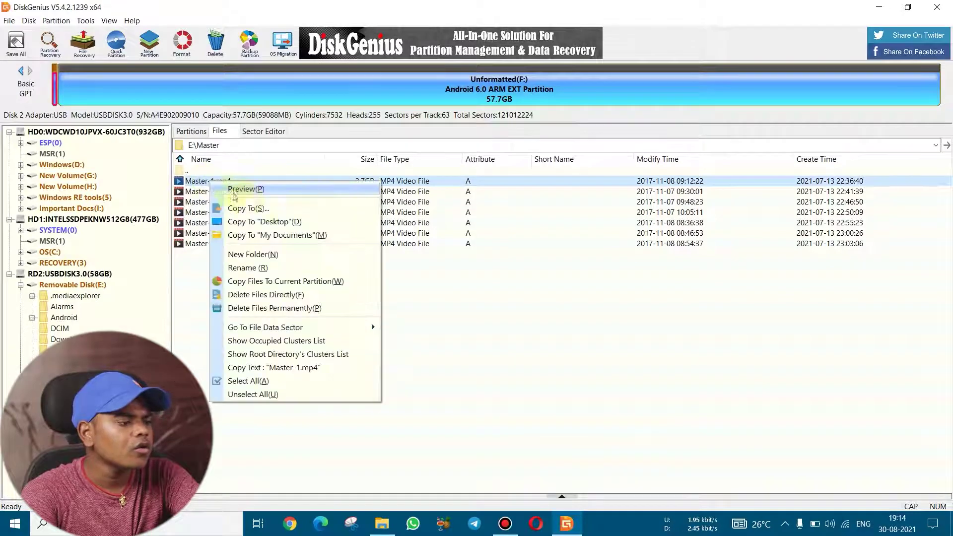
left_click(254, 223)
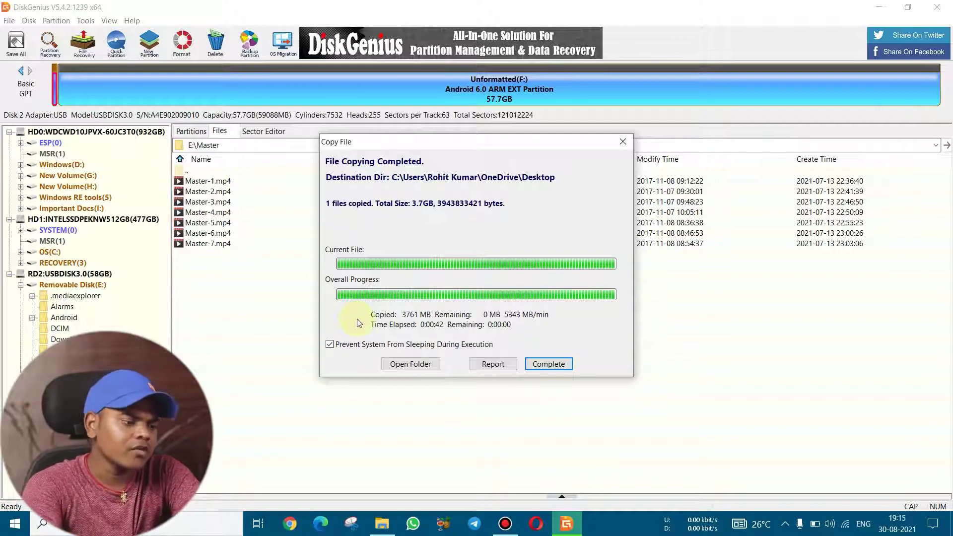
left_click(544, 365)
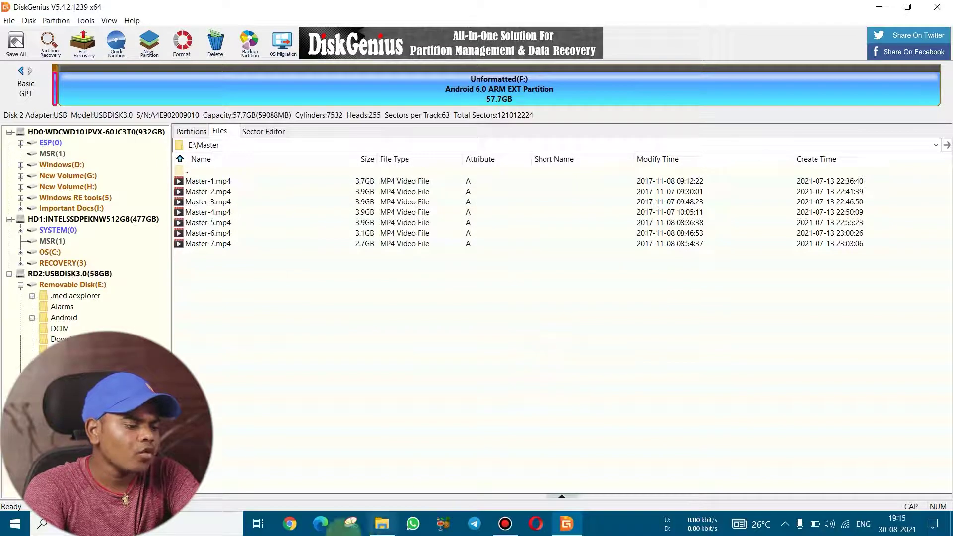
Check the copied Master-1 video in the Desktop folder in File Explorer, and return to DiskGenius
left_click(381, 523)
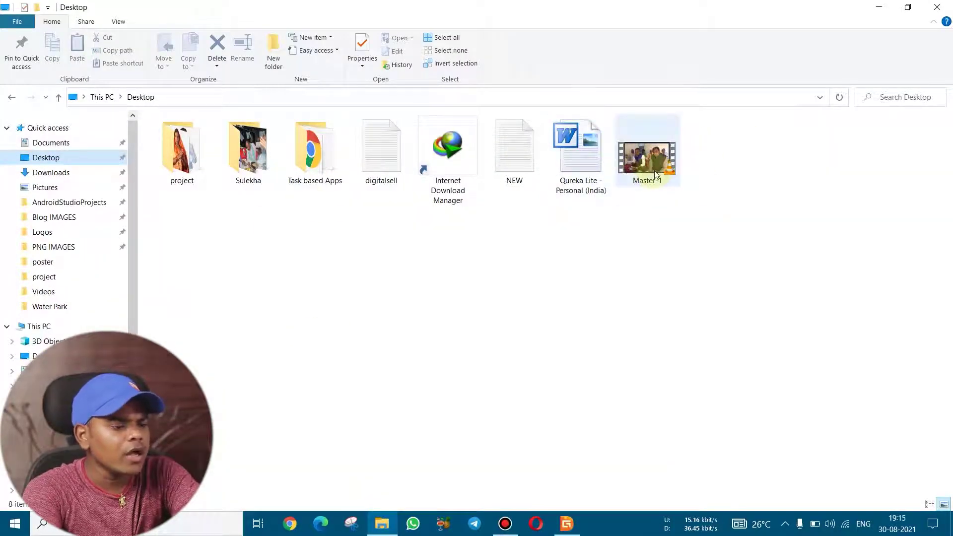
mouse_move(663, 172)
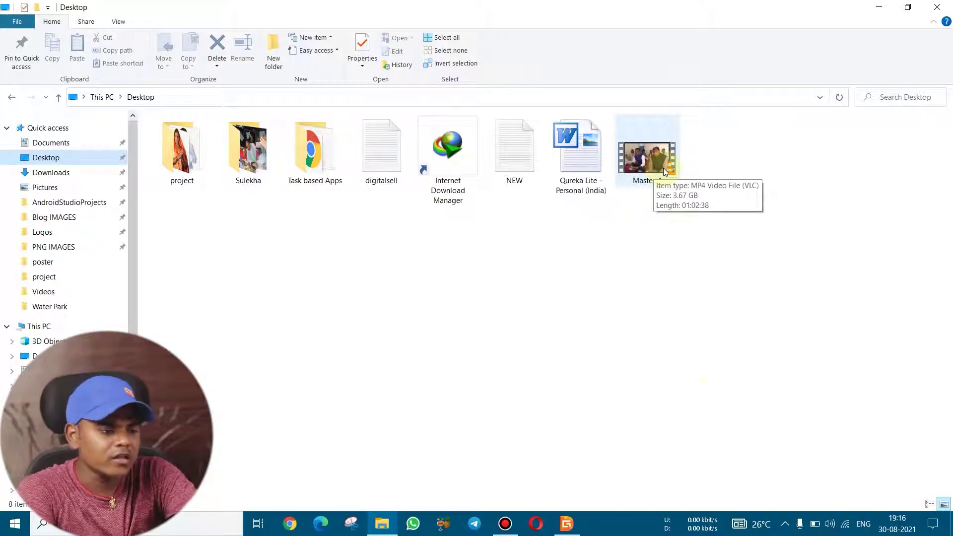
left_click(567, 524)
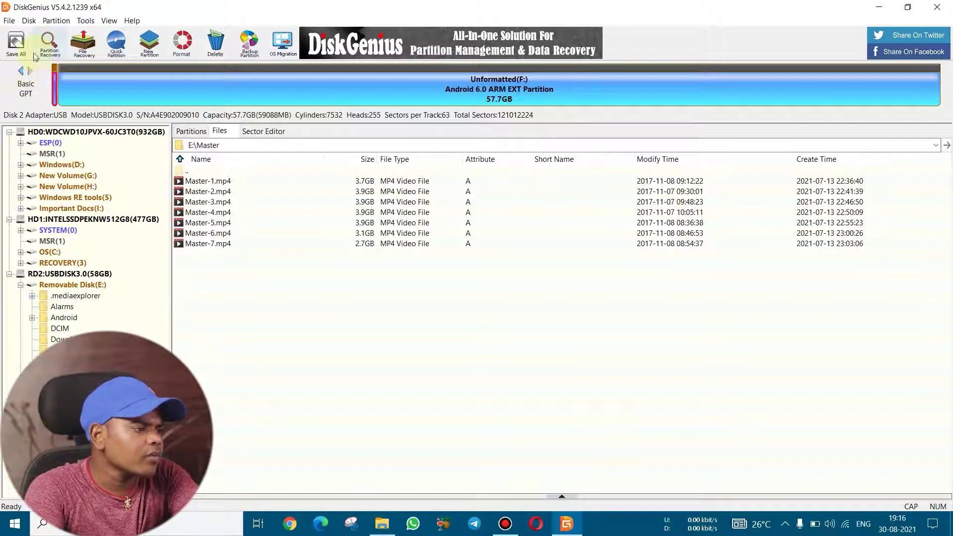